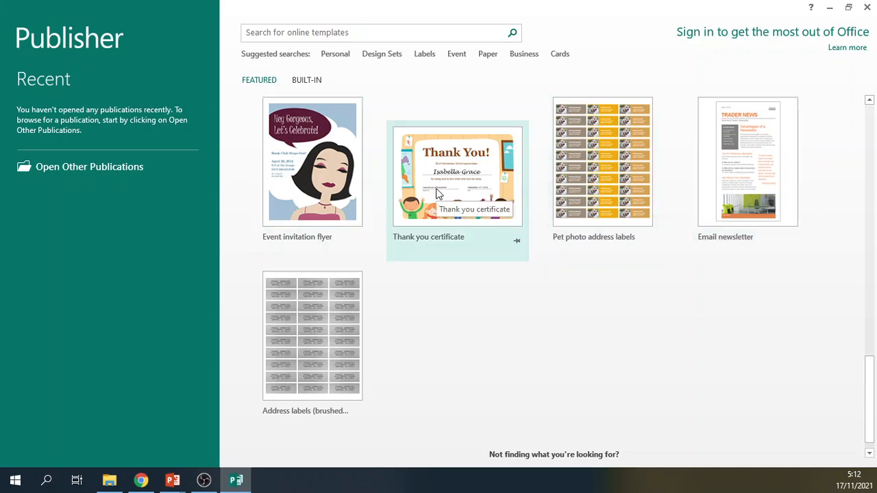
Search the online templates using the suggested Personal topic.
scroll(436, 193, up, 3)
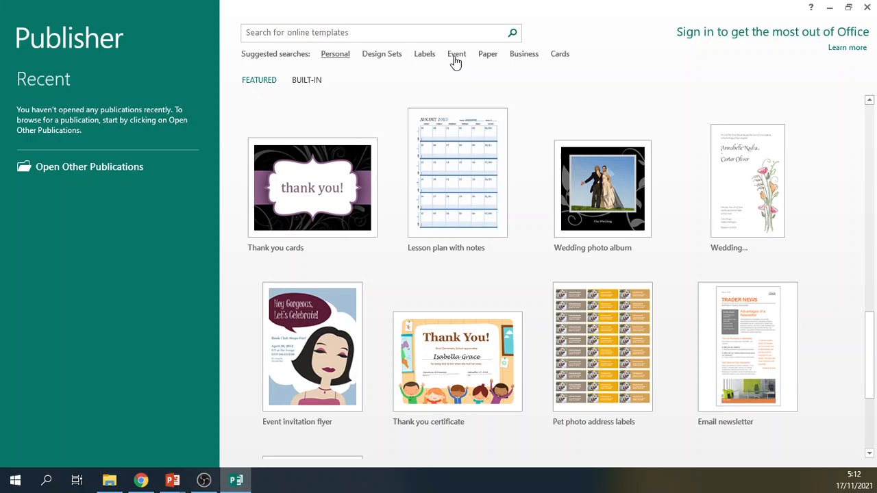
key(Return)
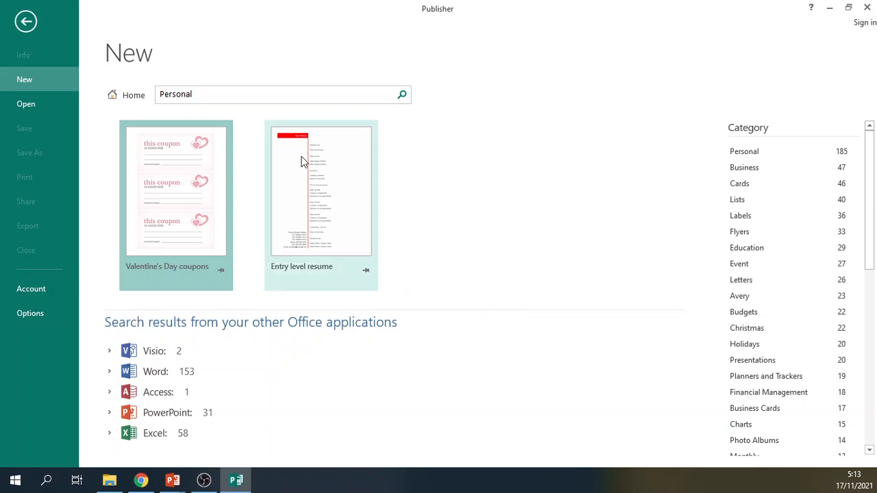
click(220, 98)
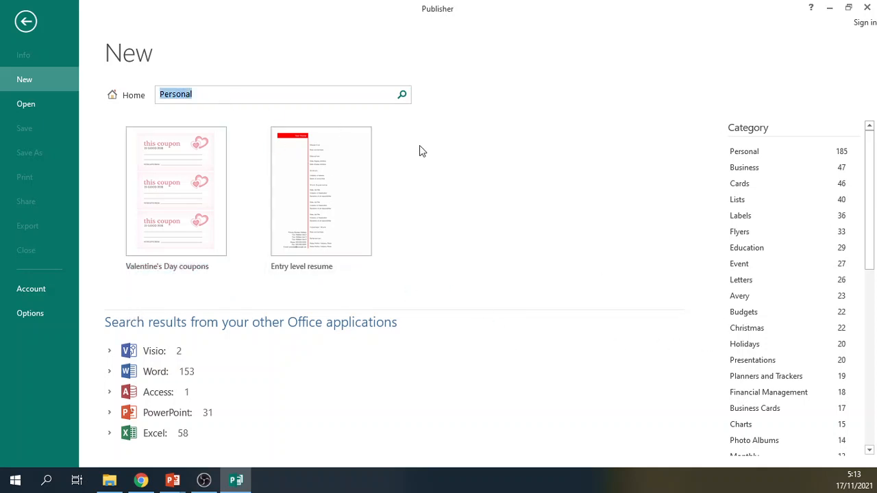
Look through the template categories and filter the Personal results by the Business and Personal categories.
scroll(743, 284, down, 8)
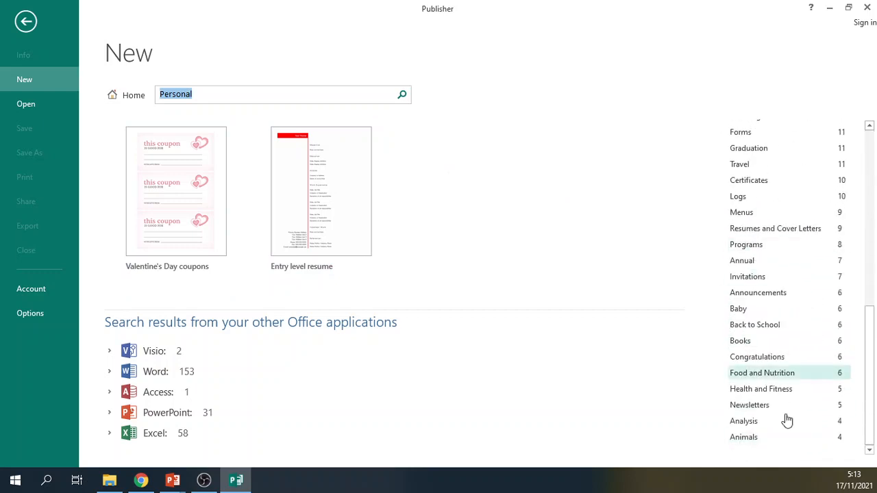
scroll(754, 240, up, 5)
scroll(745, 227, down, 1)
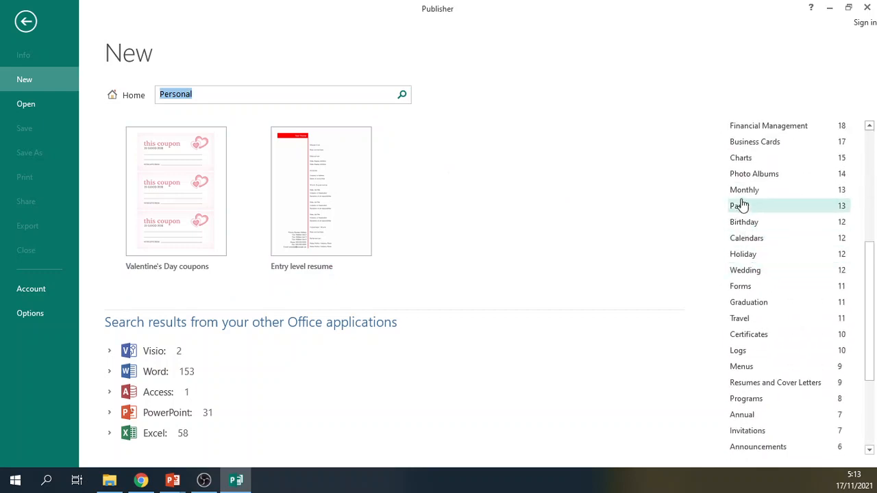
scroll(742, 204, up, 5)
scroll(741, 204, up, 3)
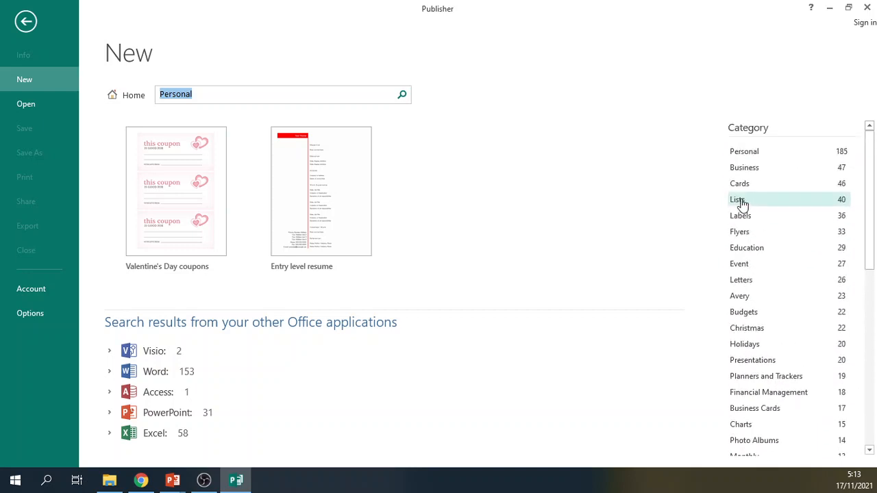
click(750, 174)
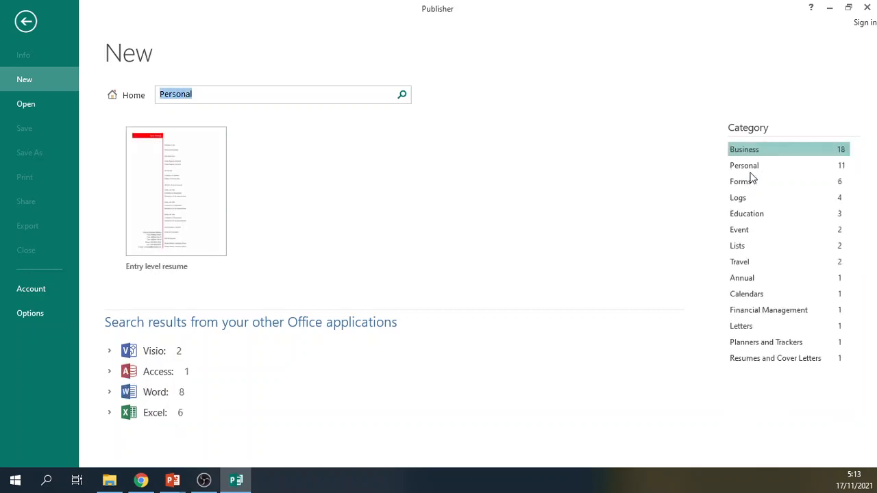
click(751, 172)
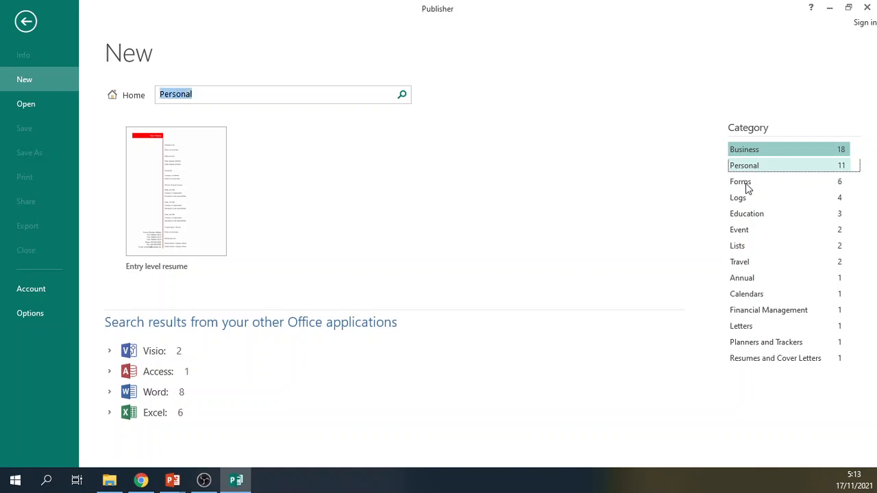
Search the online templates for "poster" instead.
click(211, 94)
double_click(210, 95)
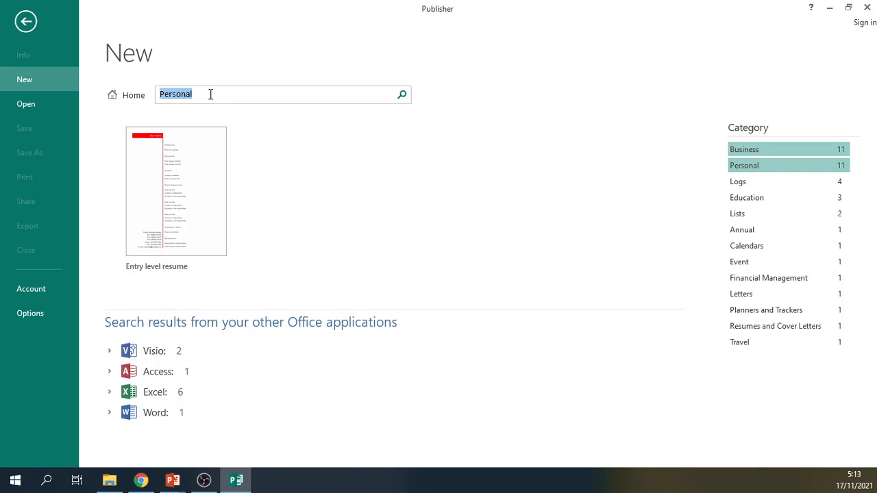
text(poster)
key(Return)
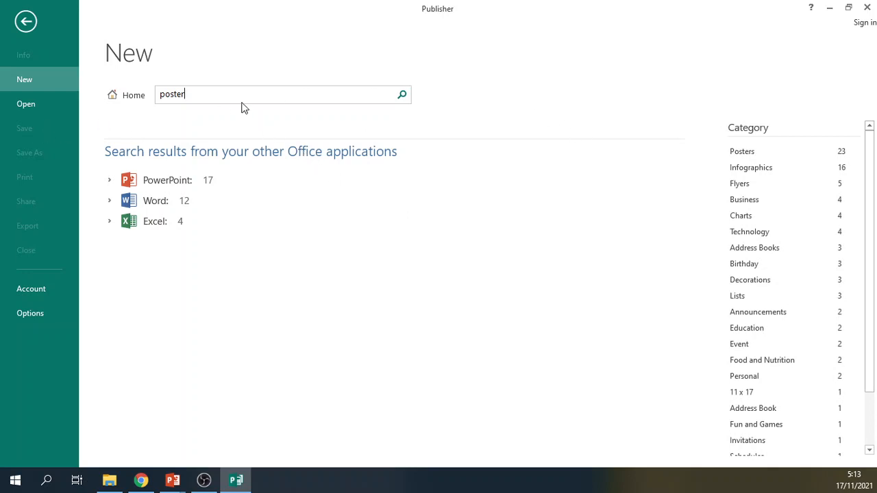
Clear the template search text and return to the start page with the featured templates.
double_click(171, 94)
key(BackSpace)
click(739, 237)
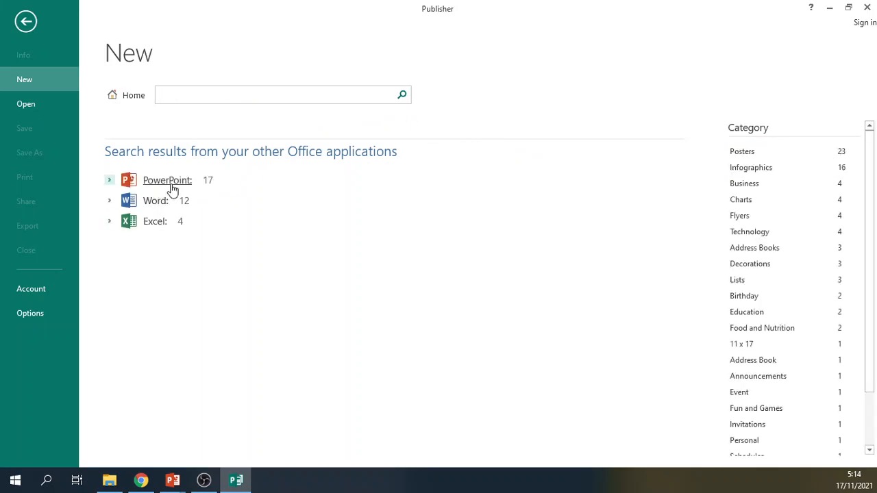
click(26, 28)
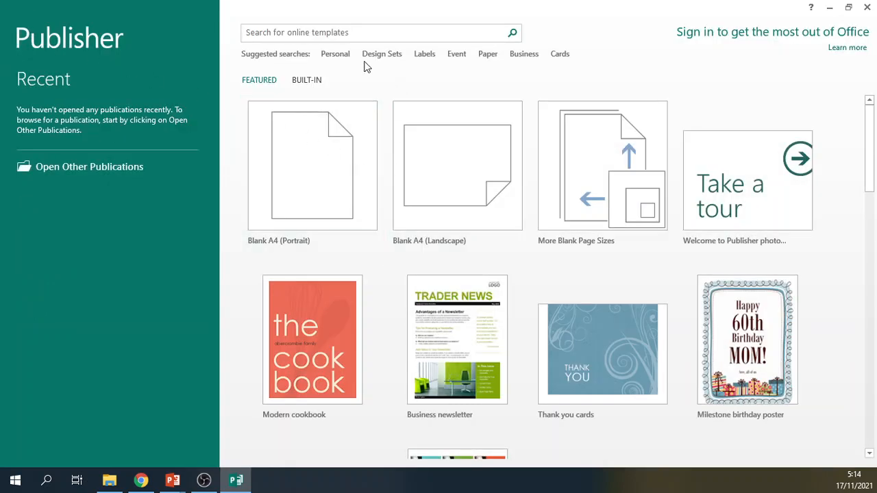
Create a new publication from the featured Business newsletter template.
scroll(472, 349, down, 5)
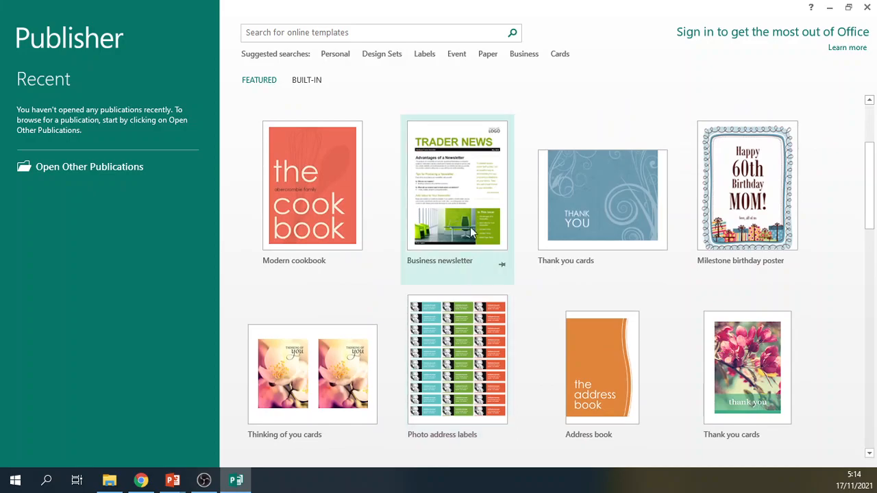
click(470, 232)
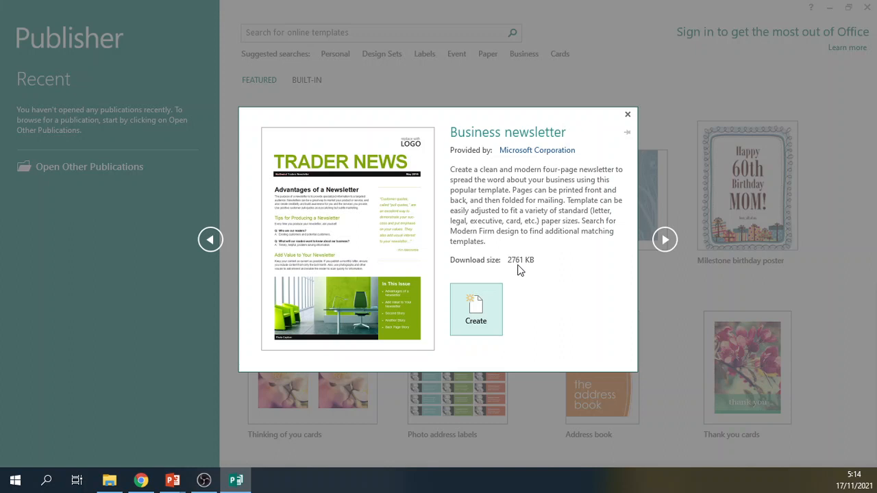
click(497, 290)
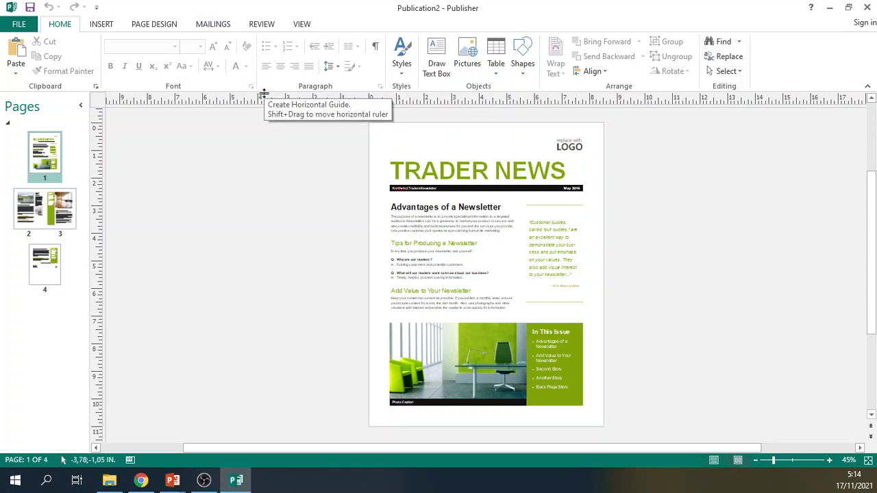
click(211, 28)
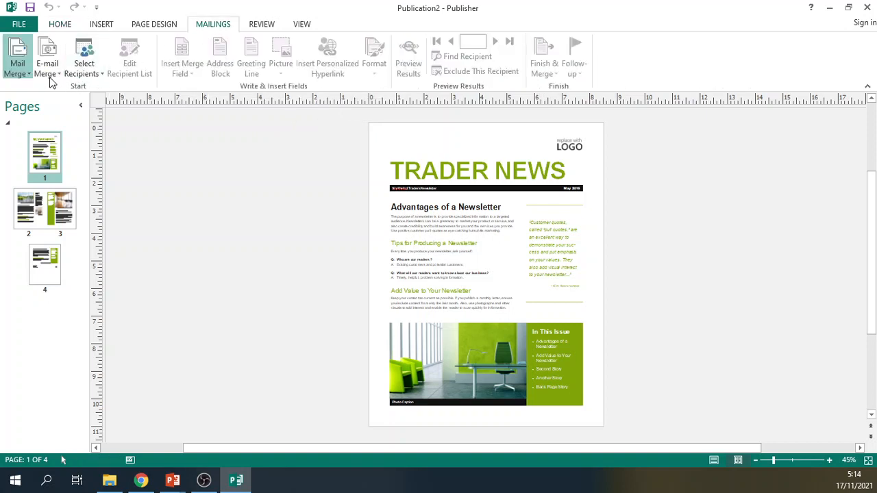
click(73, 78)
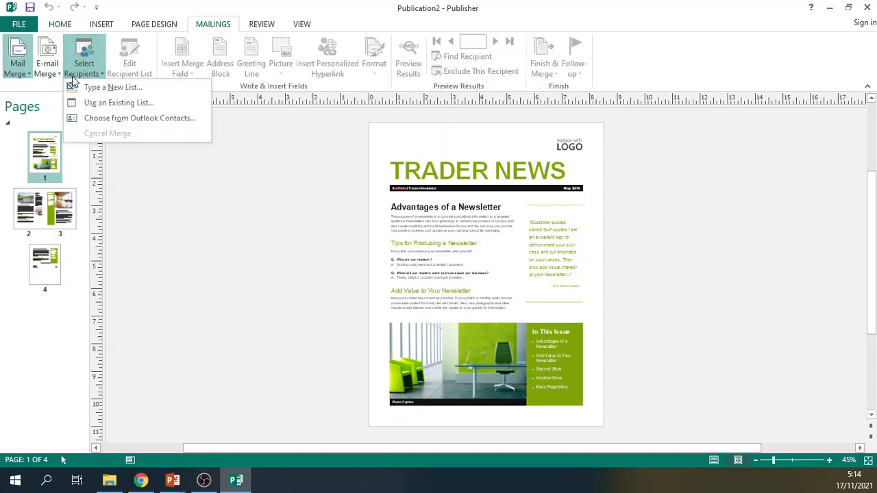
click(163, 233)
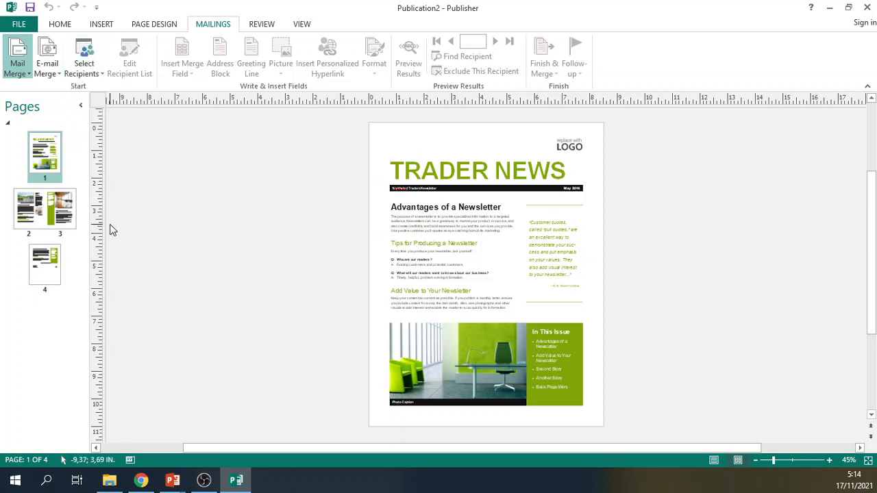
Examine the layout of the newsletter's front page, inside spread on pages 2 and 3, and back cover.
click(77, 207)
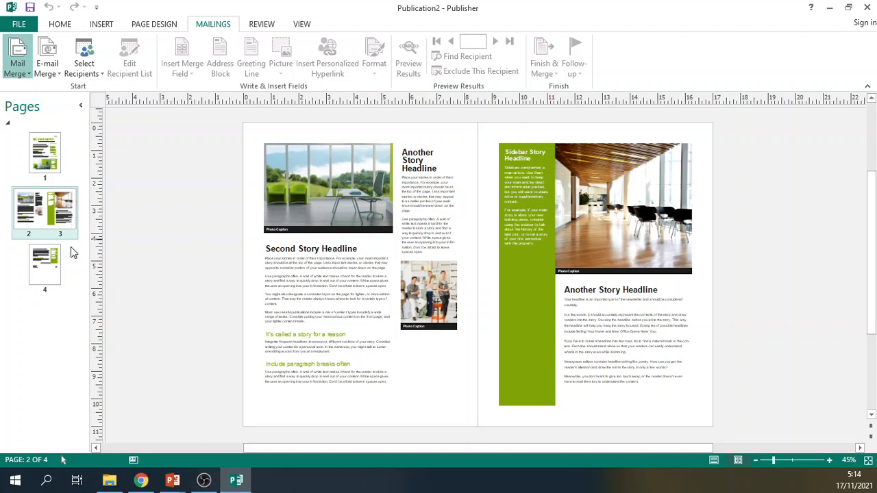
click(38, 179)
click(39, 205)
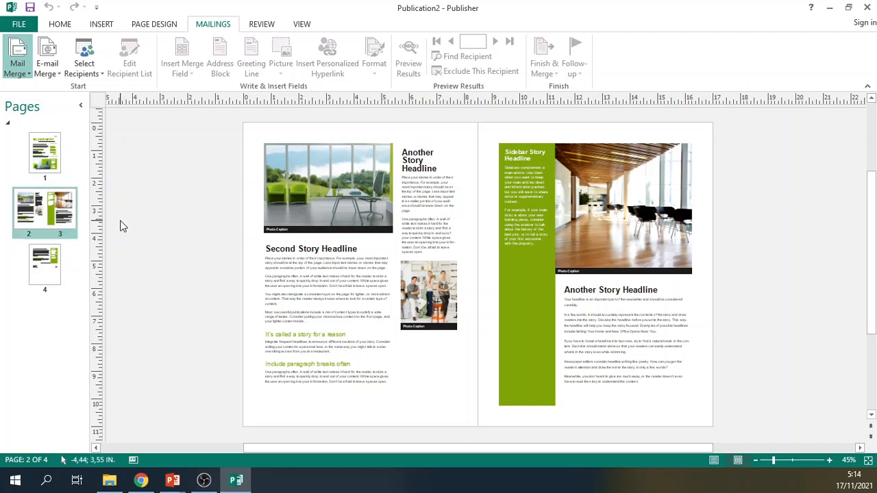
click(40, 172)
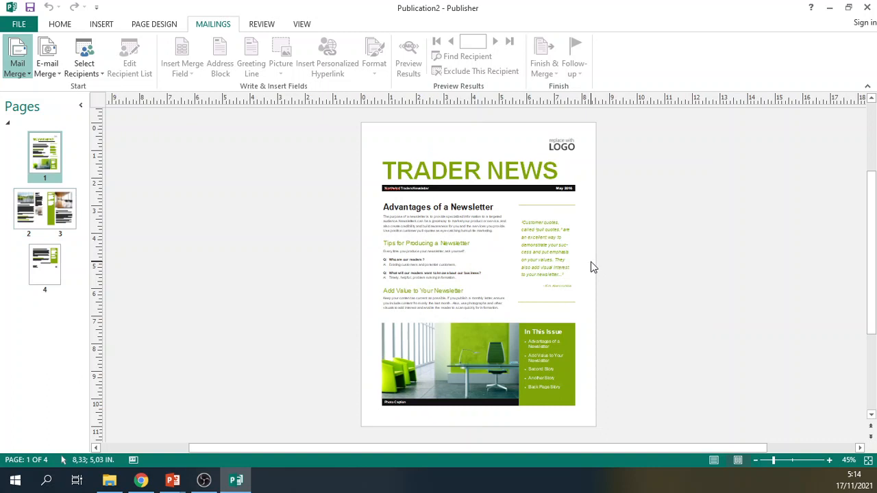
click(35, 269)
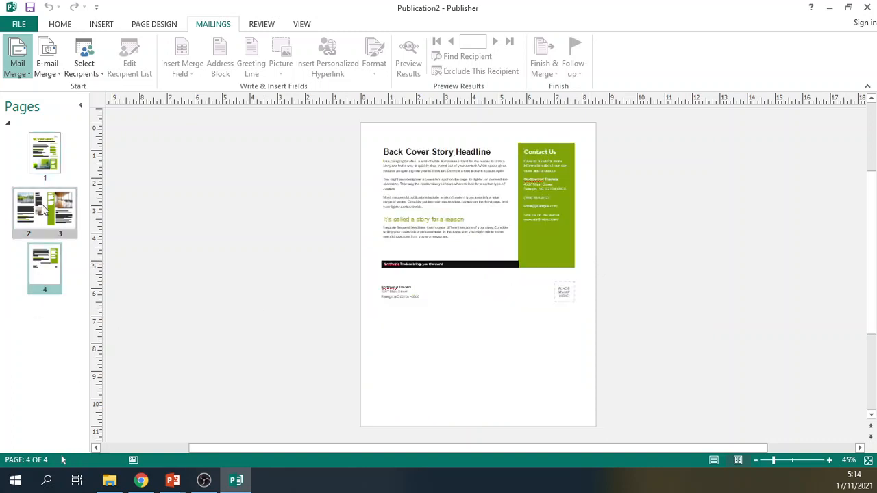
click(45, 156)
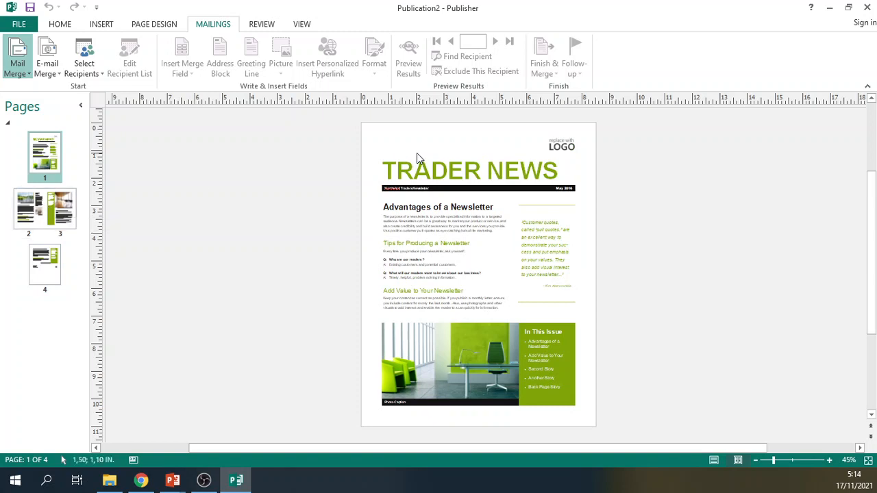
click(430, 172)
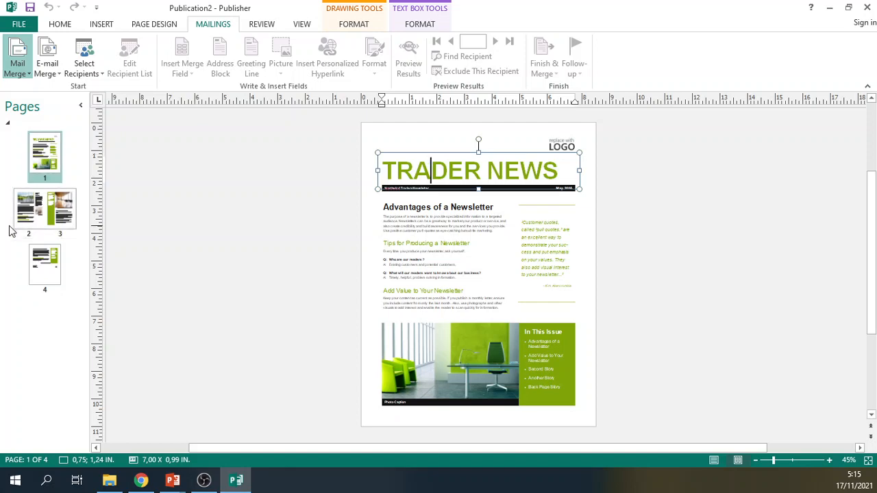
click(32, 215)
click(44, 267)
click(47, 156)
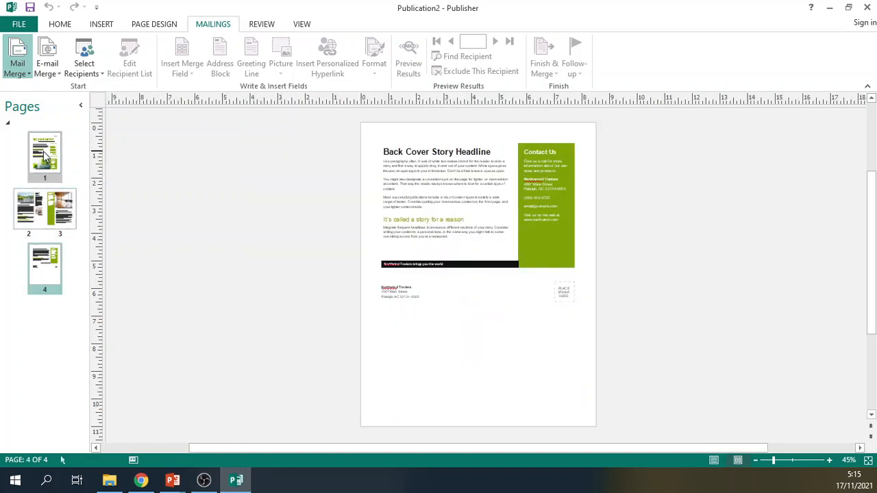
click(45, 205)
click(57, 276)
click(58, 211)
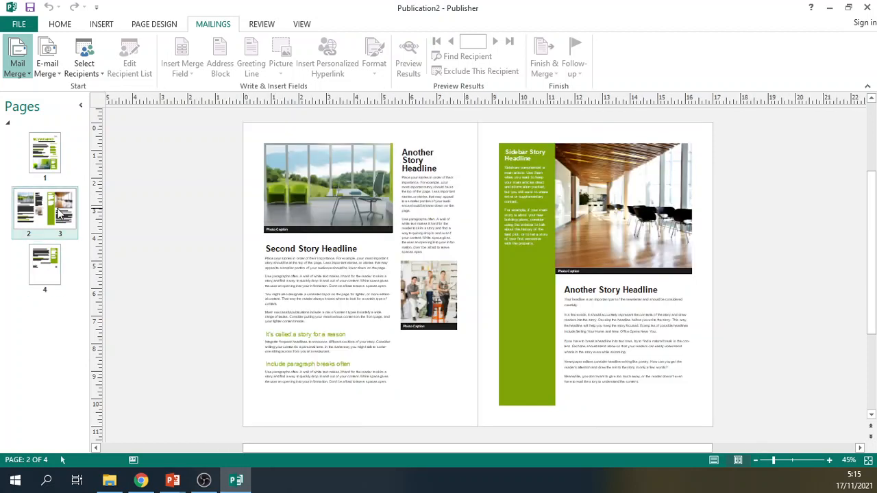
Replace the TRADER NEWS title on page 1 of the newsletter with "PMB AKRB".
click(59, 177)
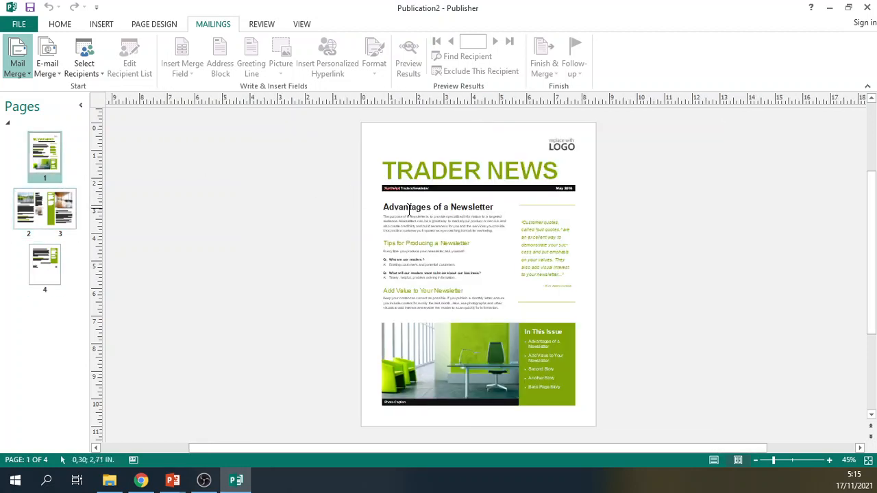
click(436, 177)
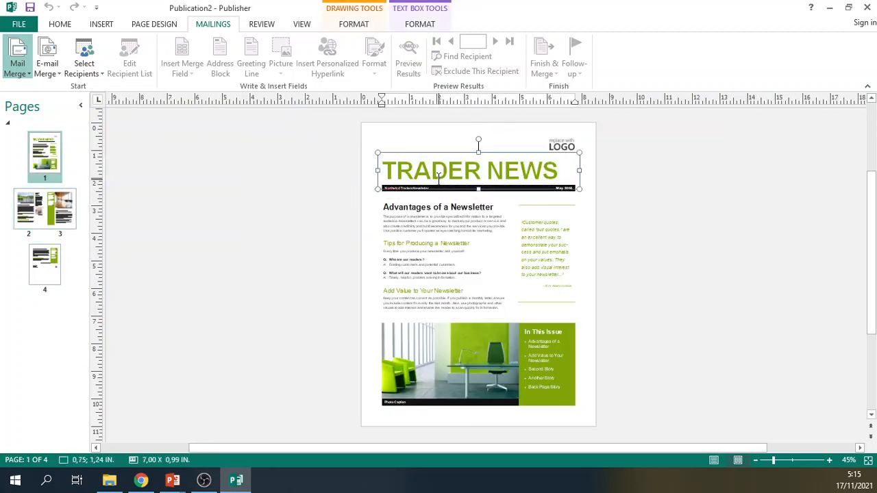
key(ctrl+a)
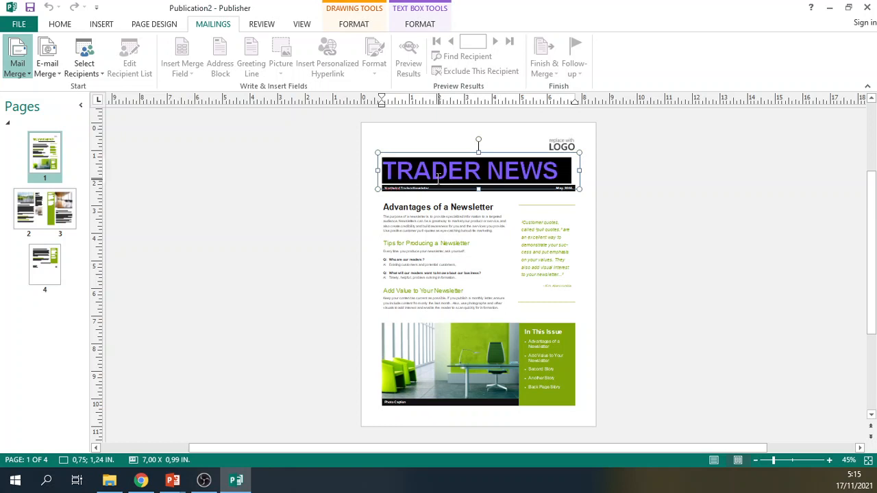
text(PMB)
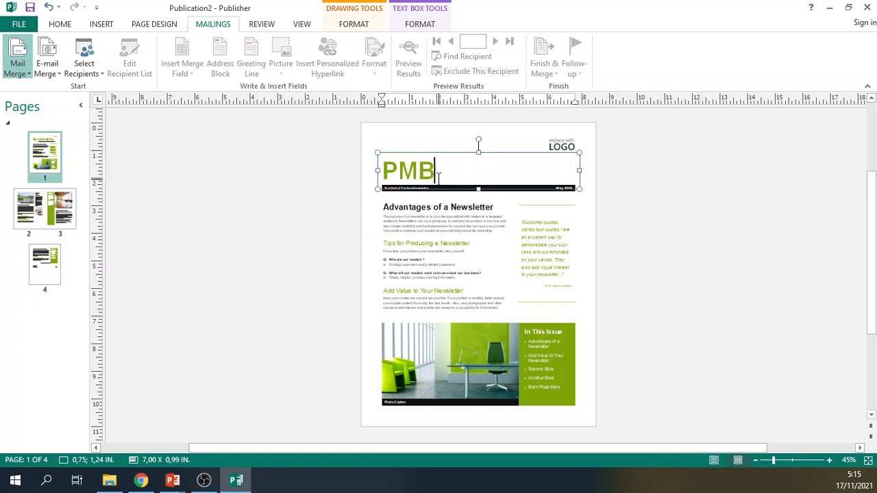
text( AKR)
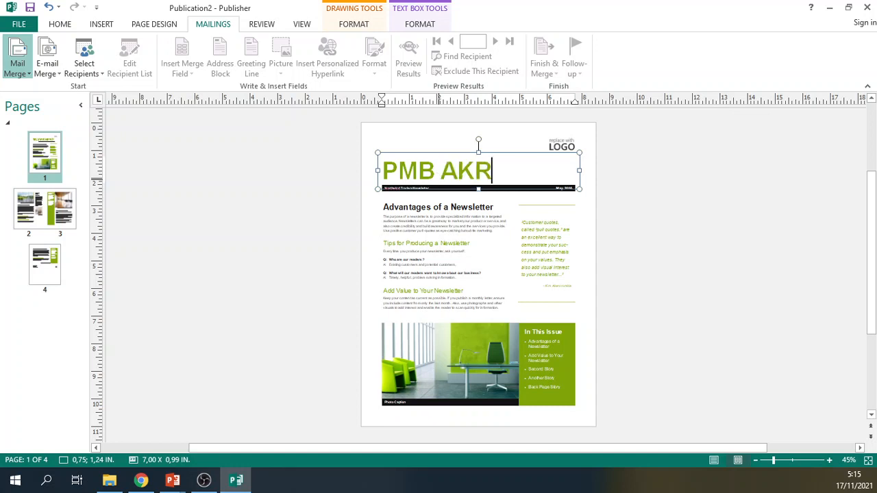
text(B)
click(739, 318)
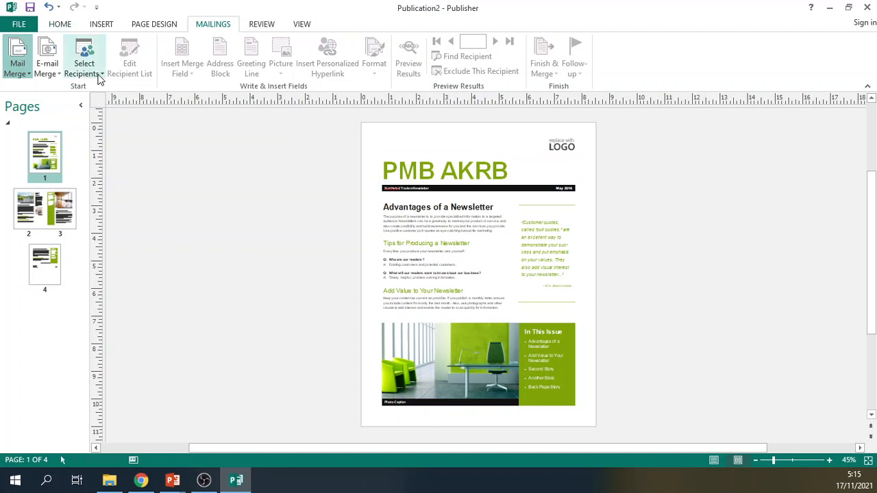
Check the office photo on page 1 as a replaceable picture and view the back cover on page 4.
click(457, 355)
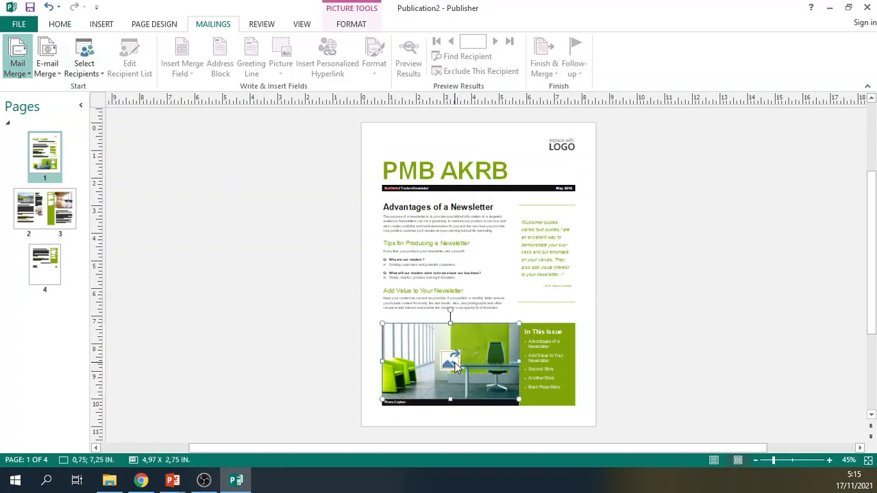
click(659, 326)
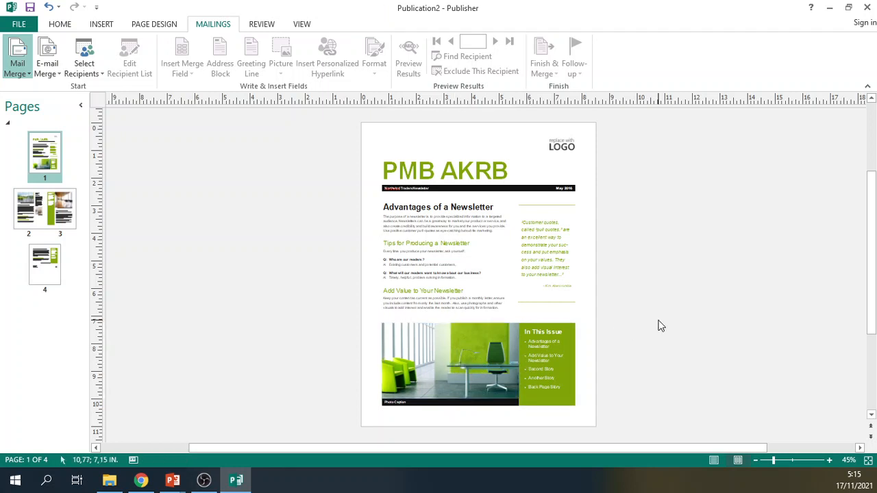
click(46, 271)
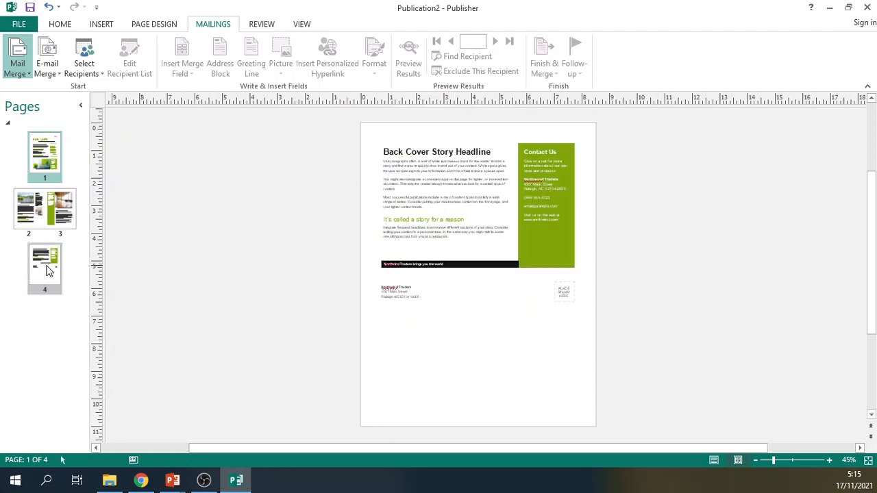
click(60, 24)
click(104, 24)
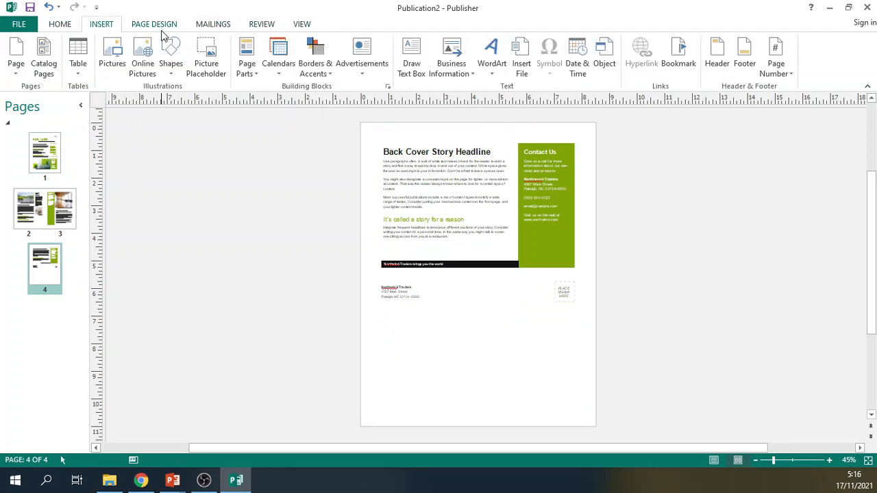
click(300, 26)
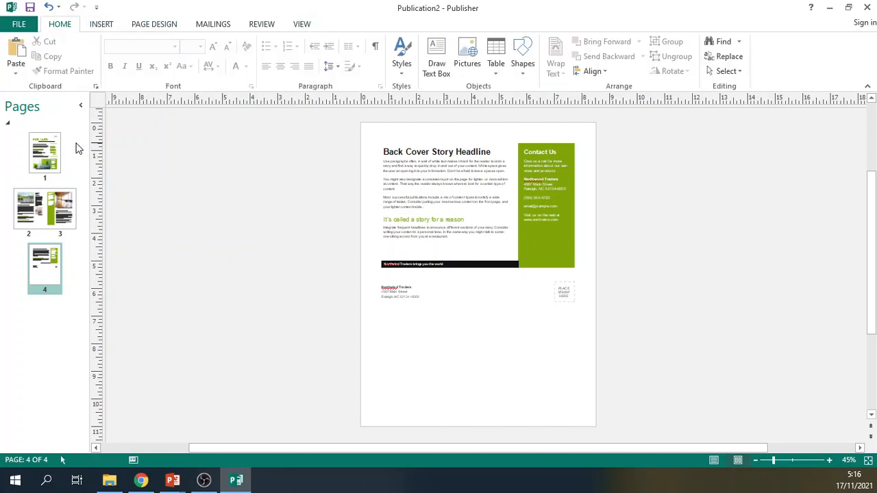
Review the newsletter's pages and the publication's information, finishing on the inside spread of pages 2 and 3.
click(41, 176)
click(38, 218)
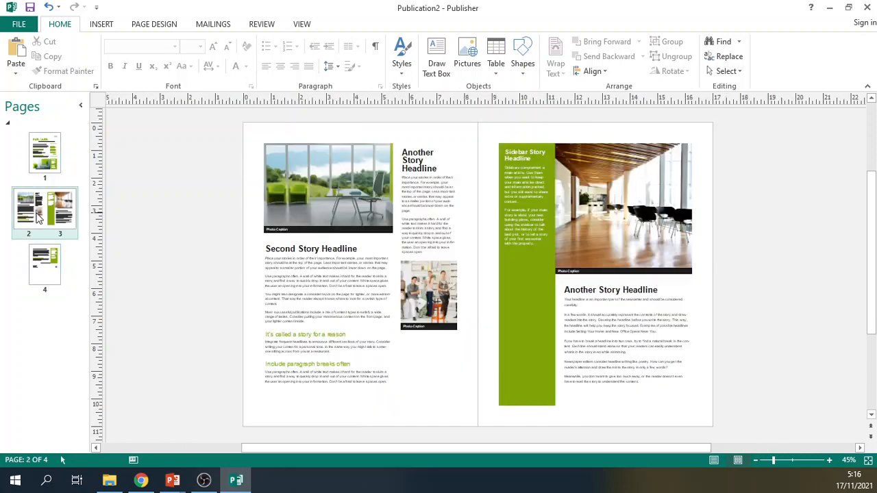
click(45, 266)
click(43, 173)
click(41, 206)
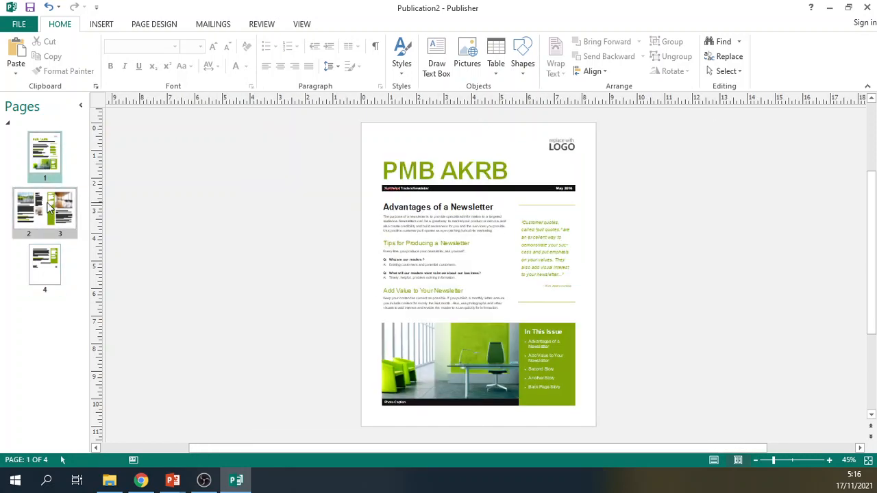
click(20, 25)
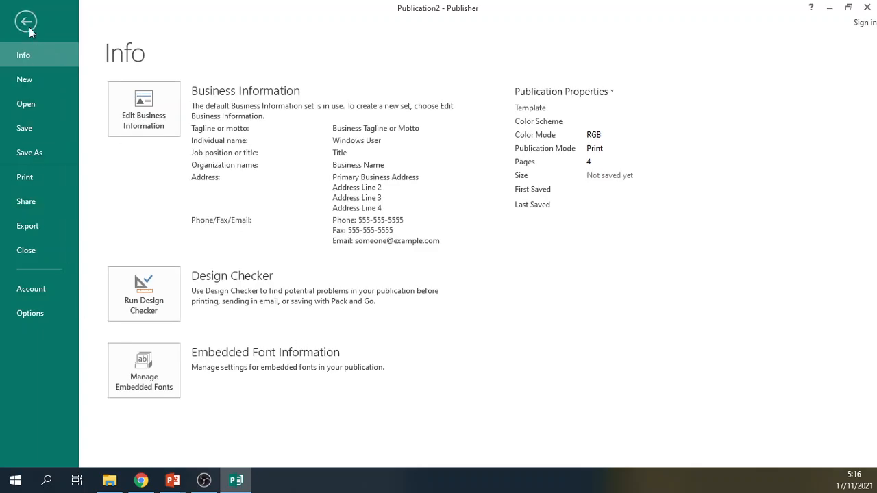
click(26, 21)
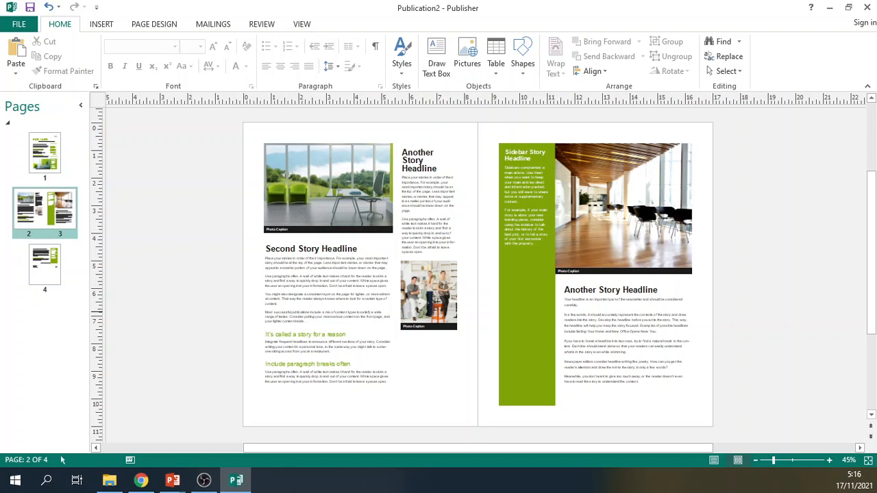
Minimize the newsletter publication and advance the PowerPoint slide show from the Target capaian slide to the Tugas slide.
click(829, 7)
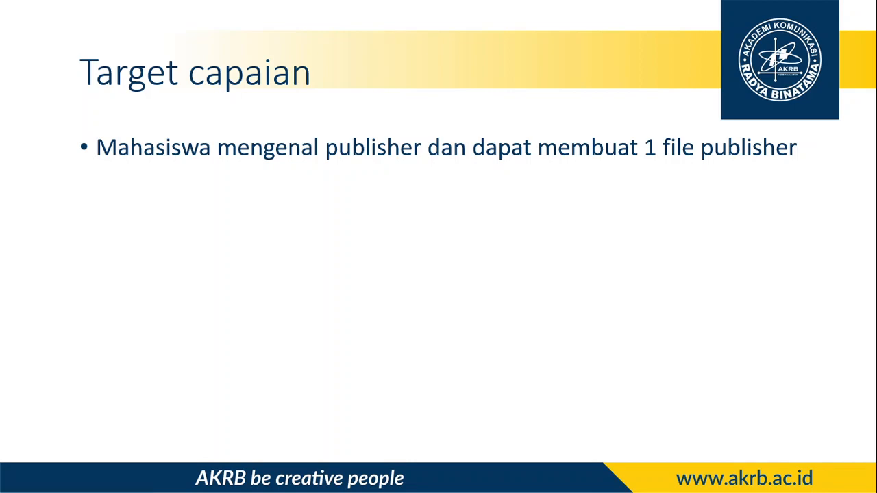
click(378, 255)
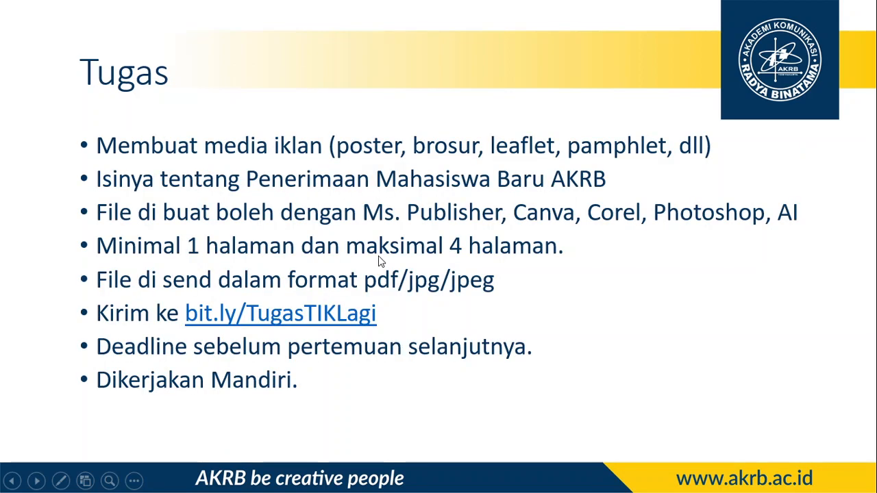